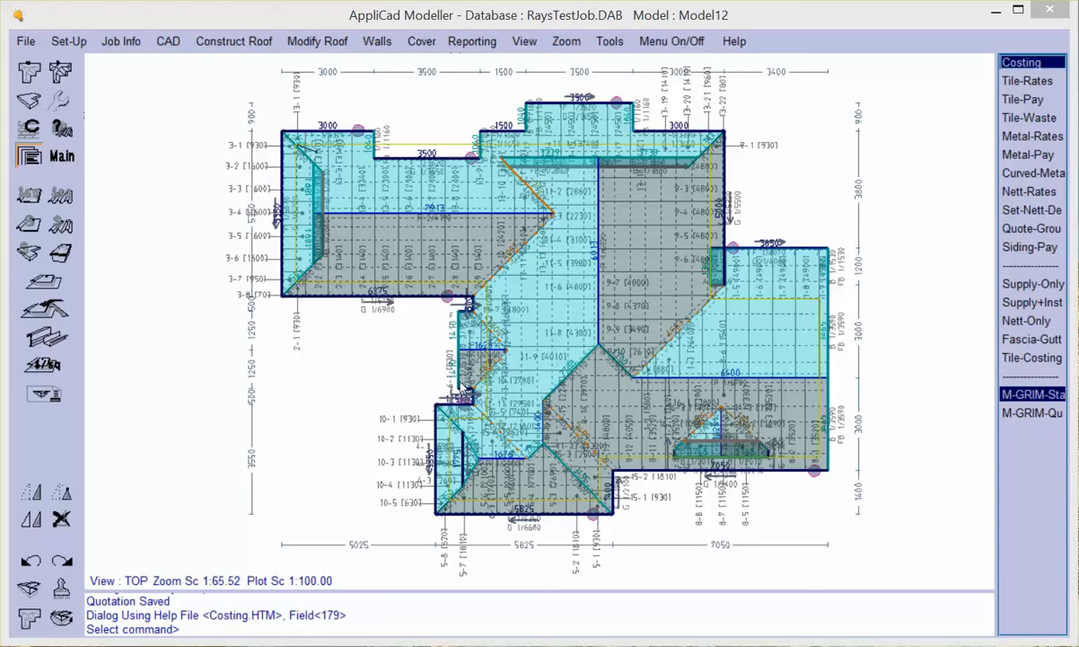
Open the supply and install costing for the roof model, choosing to re-calculate the quote
left_click(62, 158)
left_click(48, 434)
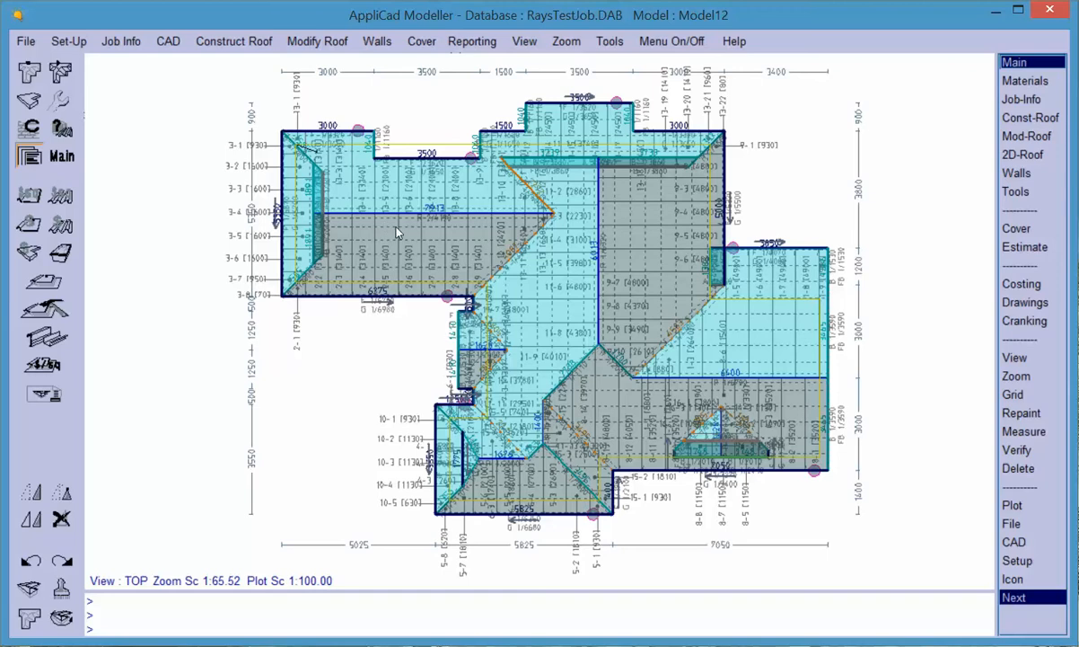
left_click(45, 310)
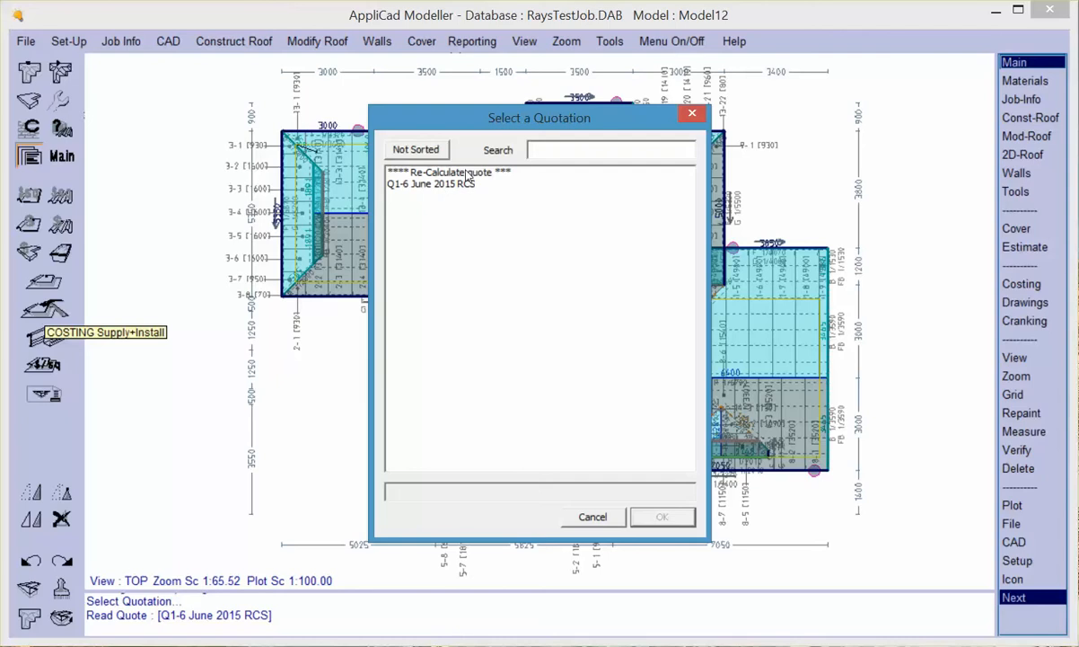
left_click(440, 172)
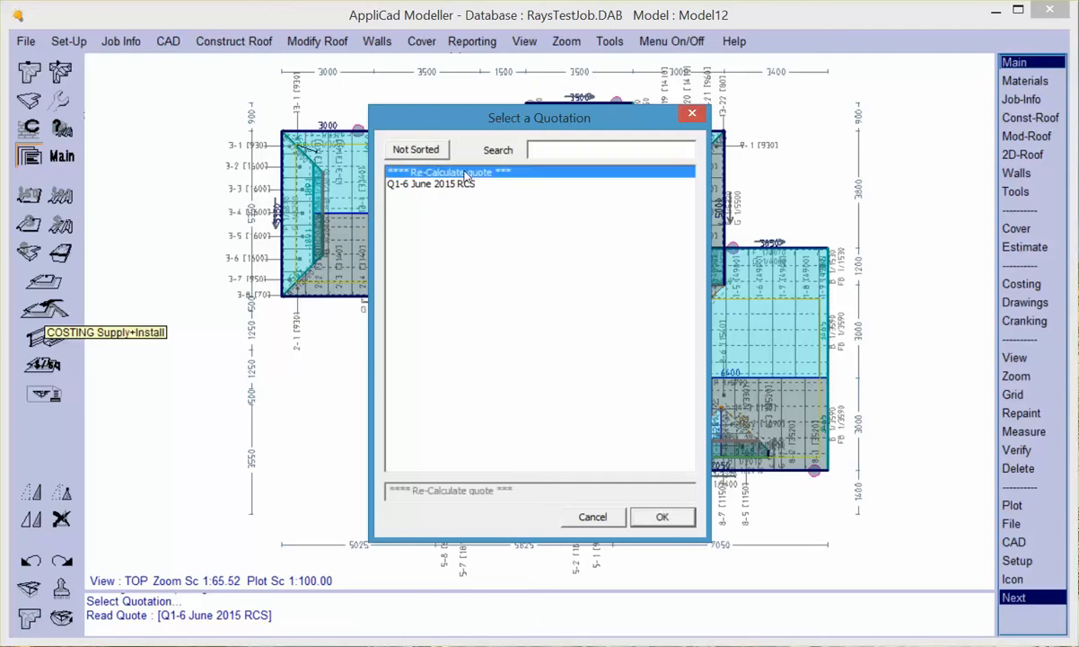
left_click(661, 516)
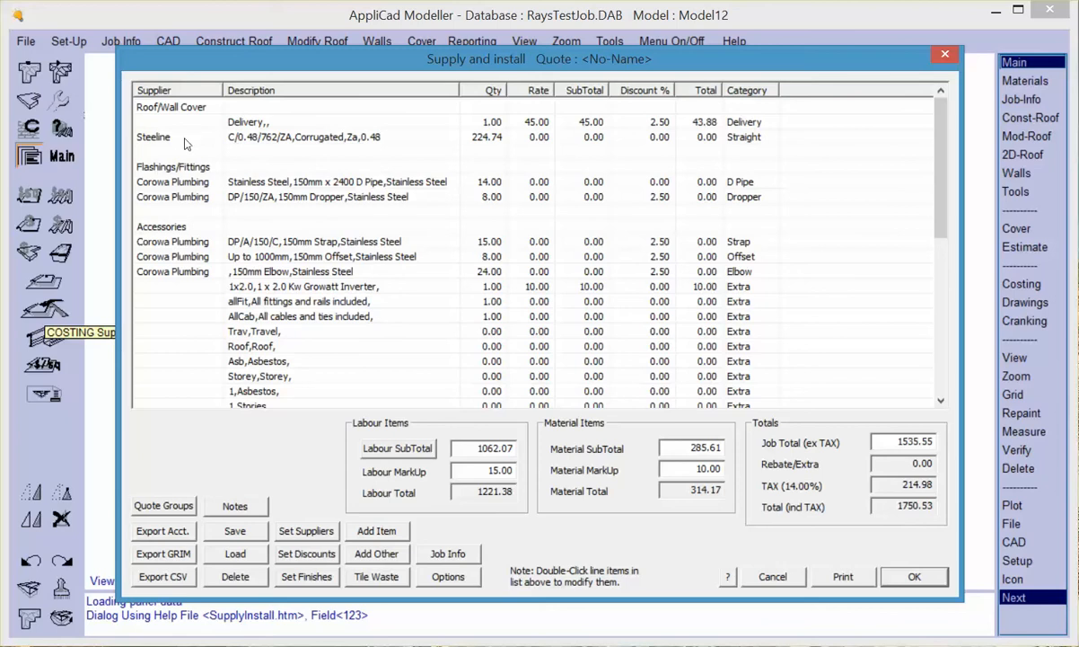
Set the rate of the Steeline C/0.48/762/ZA corrugated roof cover to 12.50
left_click(509, 137)
type("12.5")
key("Return")
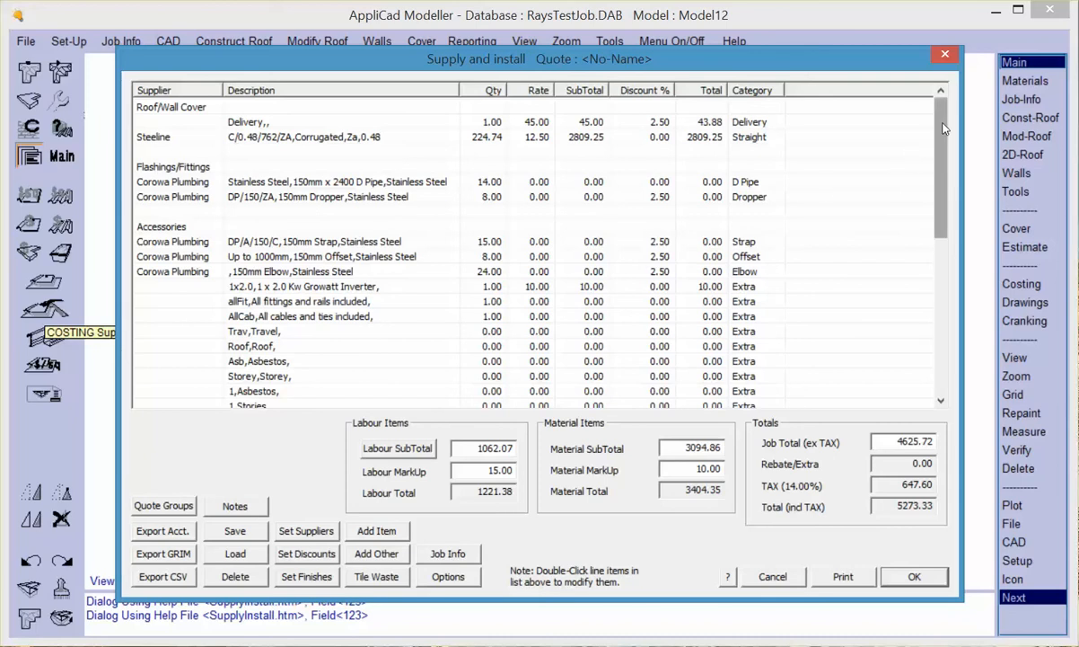
Set the quantity of the ZZZCRANE Crane Hire extra to 3 in the quote
left_click_drag(943, 128, 940, 159)
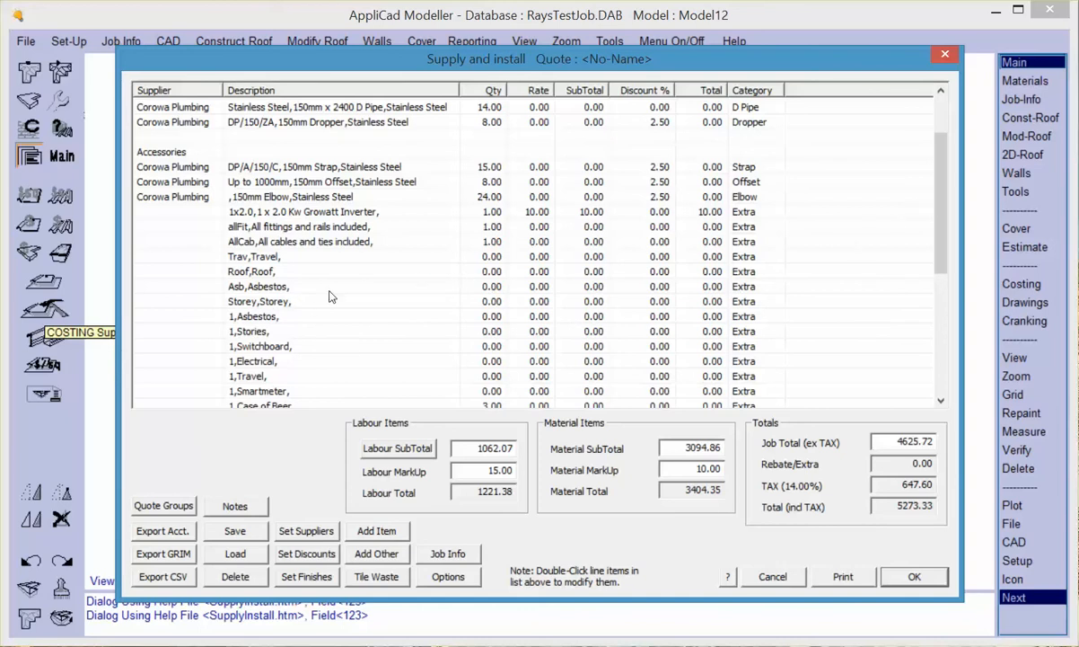
scroll(932, 278, "down", 4)
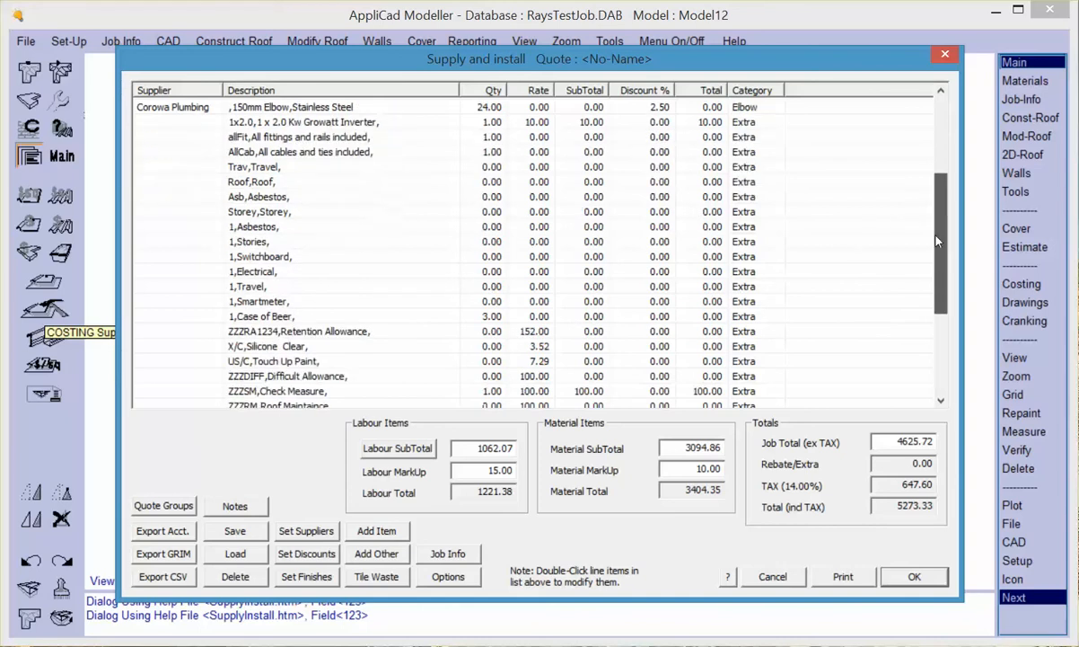
scroll(932, 278, "down", 1)
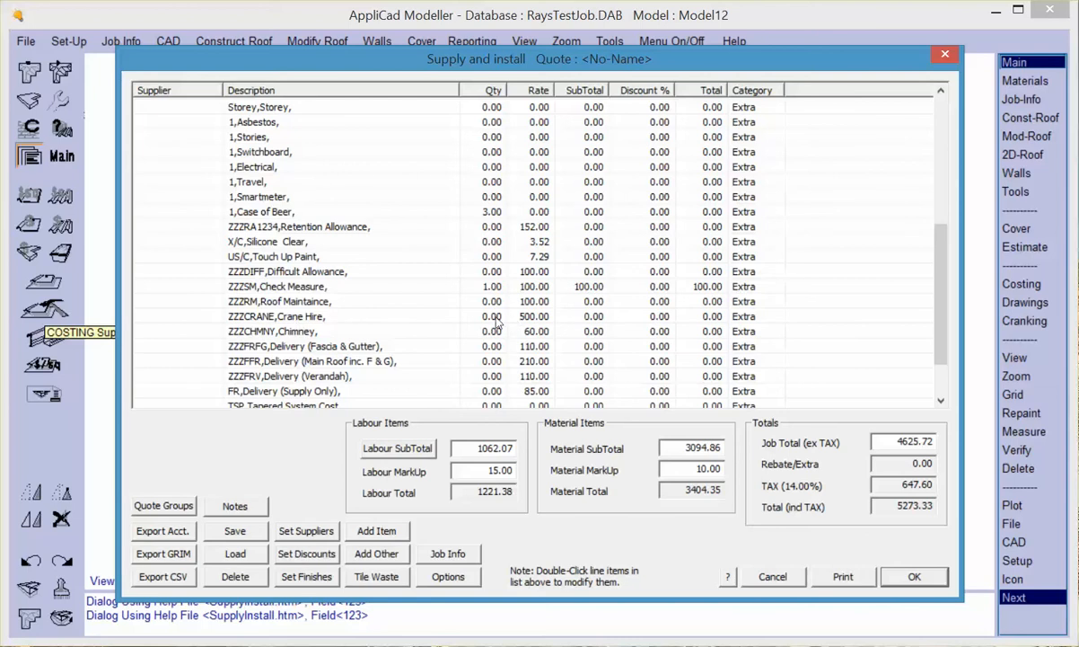
double_click(485, 316)
type("3")
key("Return")
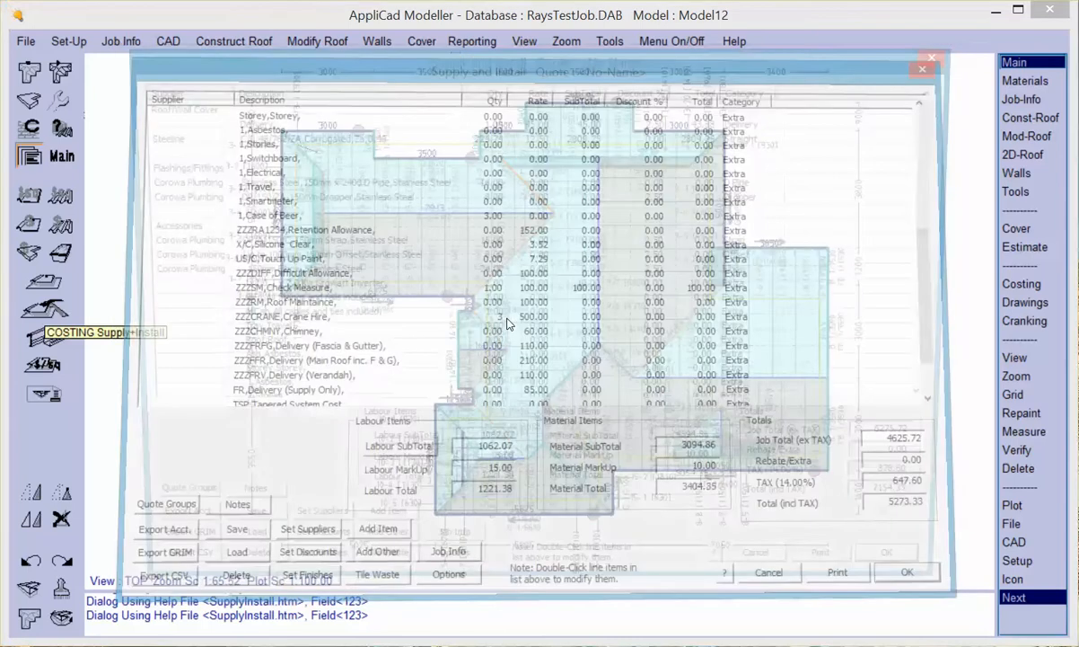
scroll(882, 247, "down", 7)
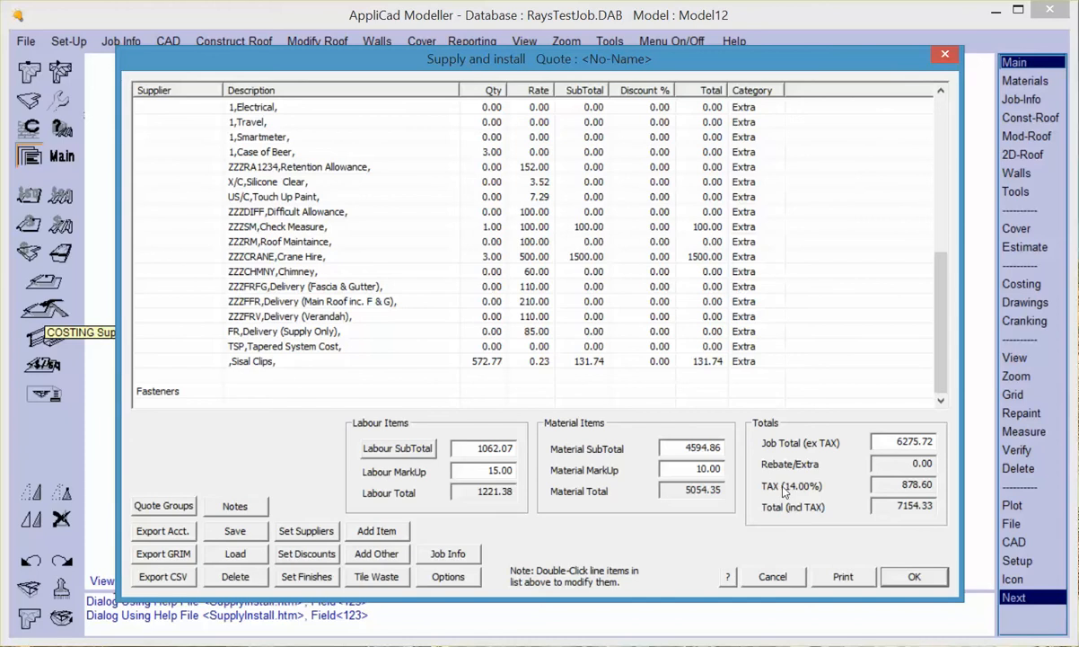
Print the quote using the RRRR-QuoteAccept report template
left_click(841, 576)
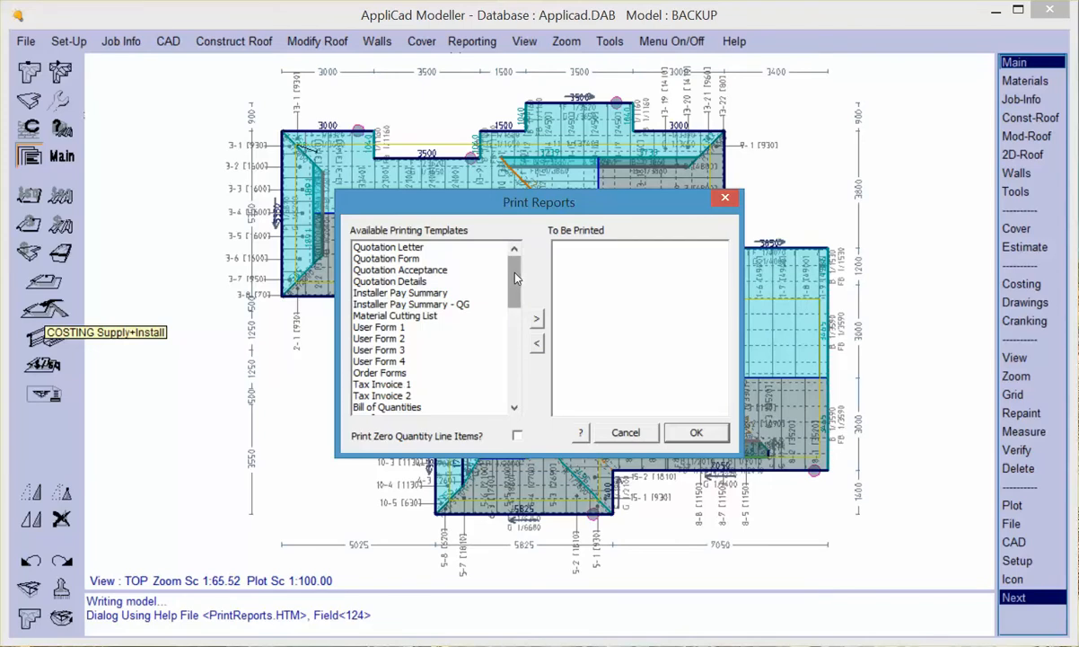
left_click_drag(515, 279, 515, 324)
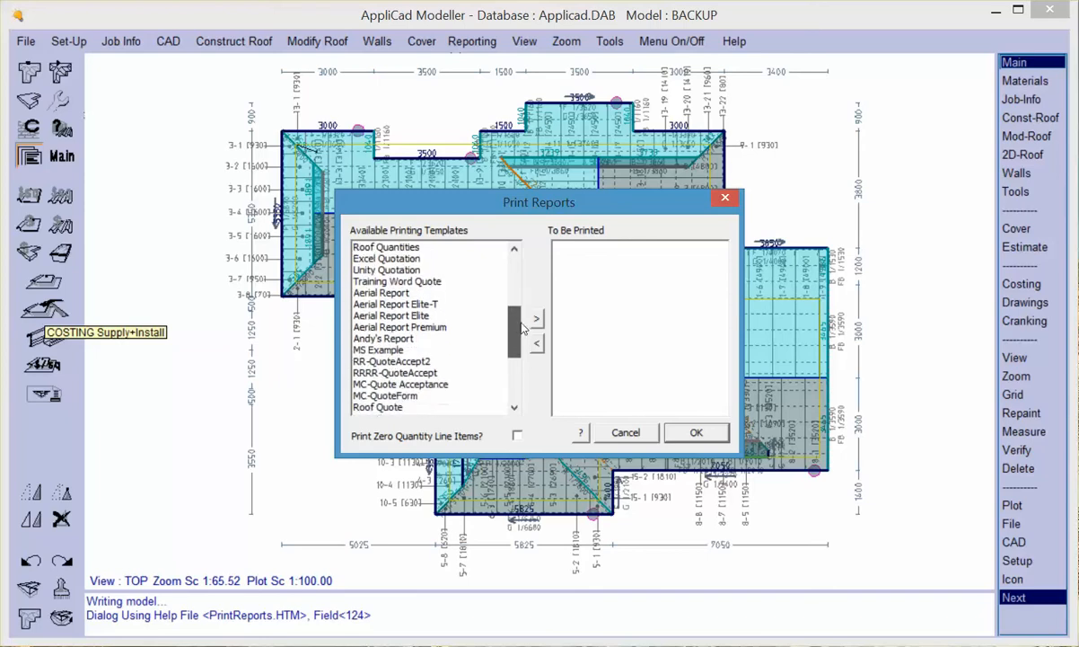
left_click(426, 374)
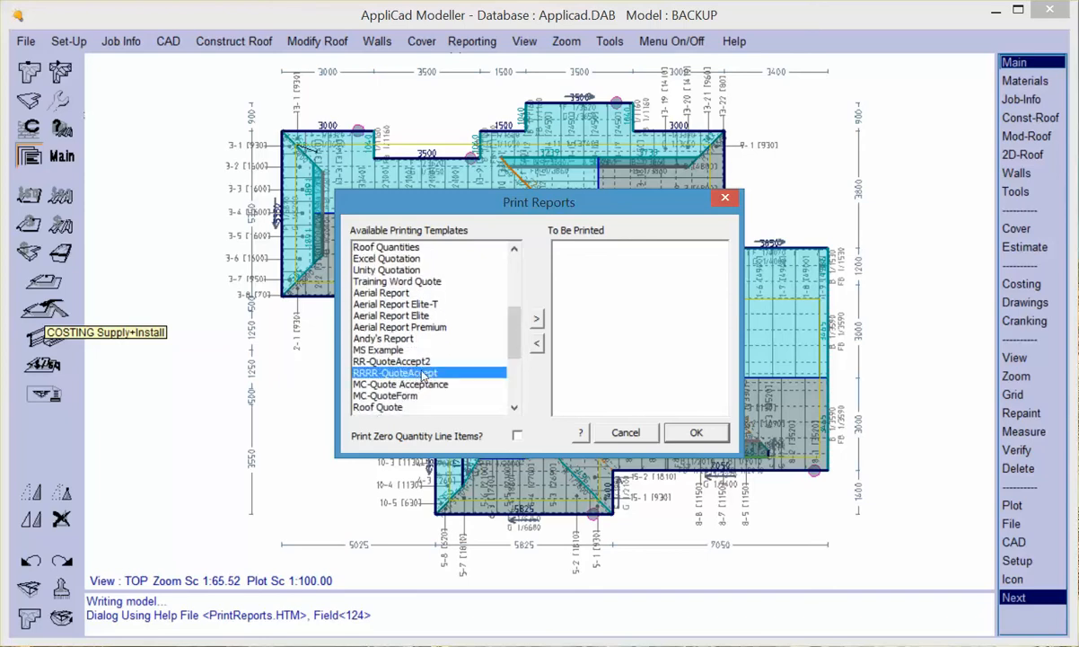
left_click(537, 319)
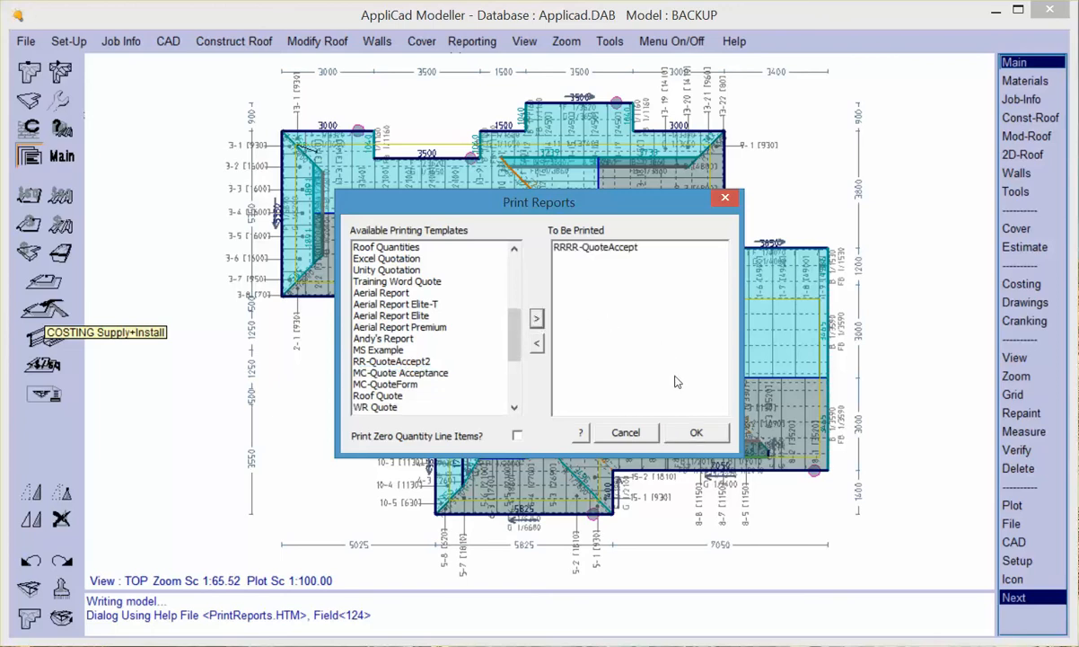
left_click(696, 435)
left_click(696, 435)
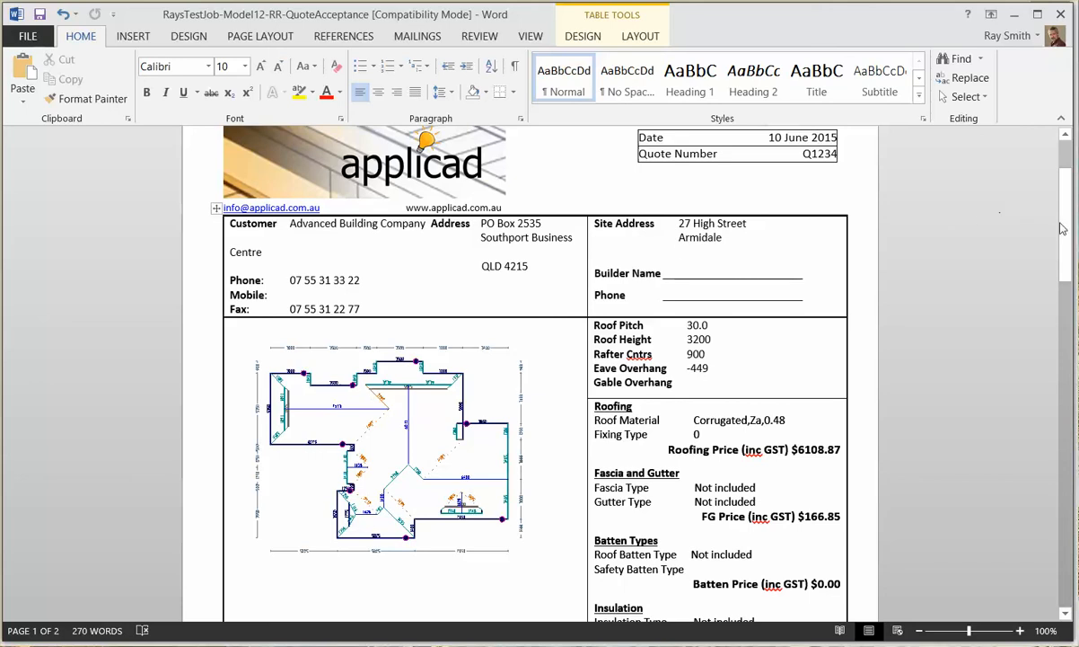
Review the quotation in Word and change its Total Price (inc-GST) to $6850.72
left_click_drag(1062, 236, 1060, 318)
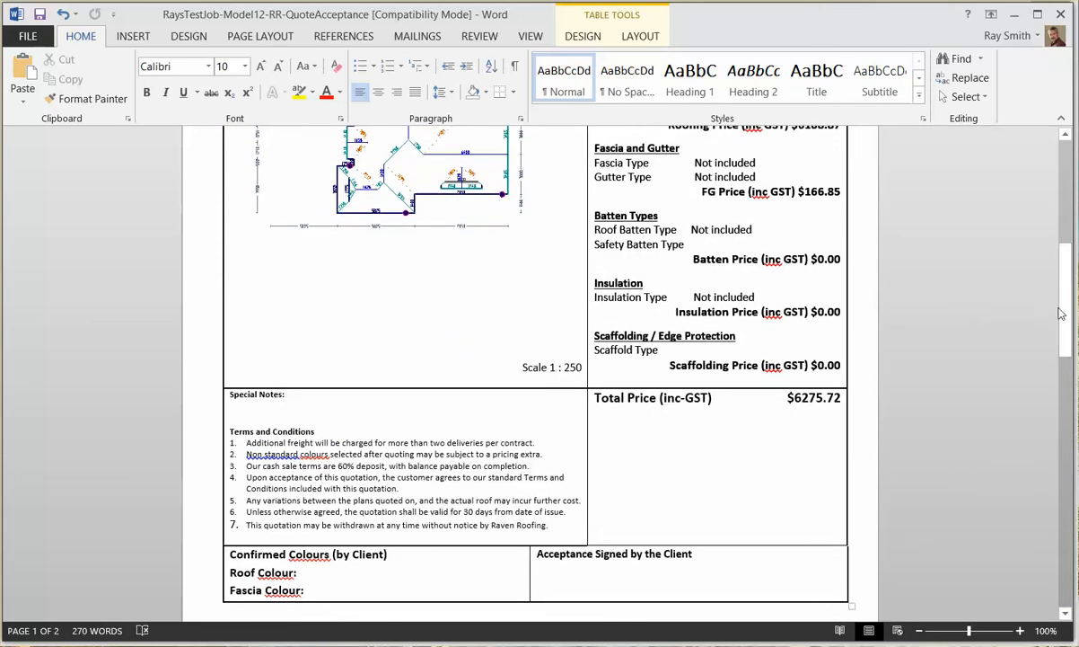
left_click_drag(1065, 323, 1068, 279)
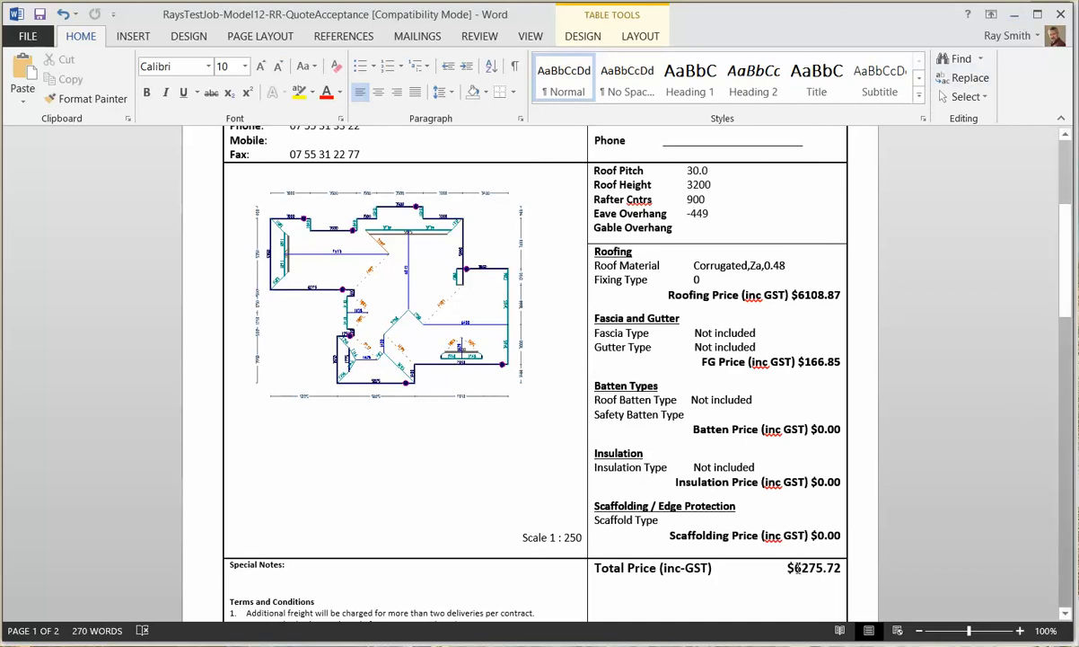
left_click_drag(794, 568, 827, 568)
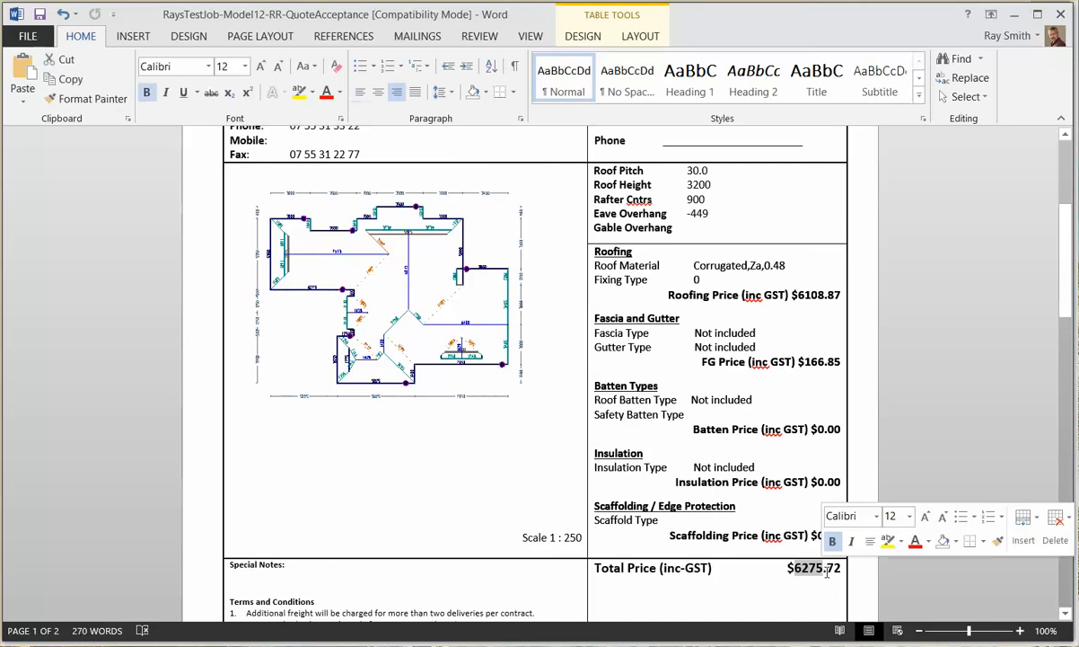
type("6850")
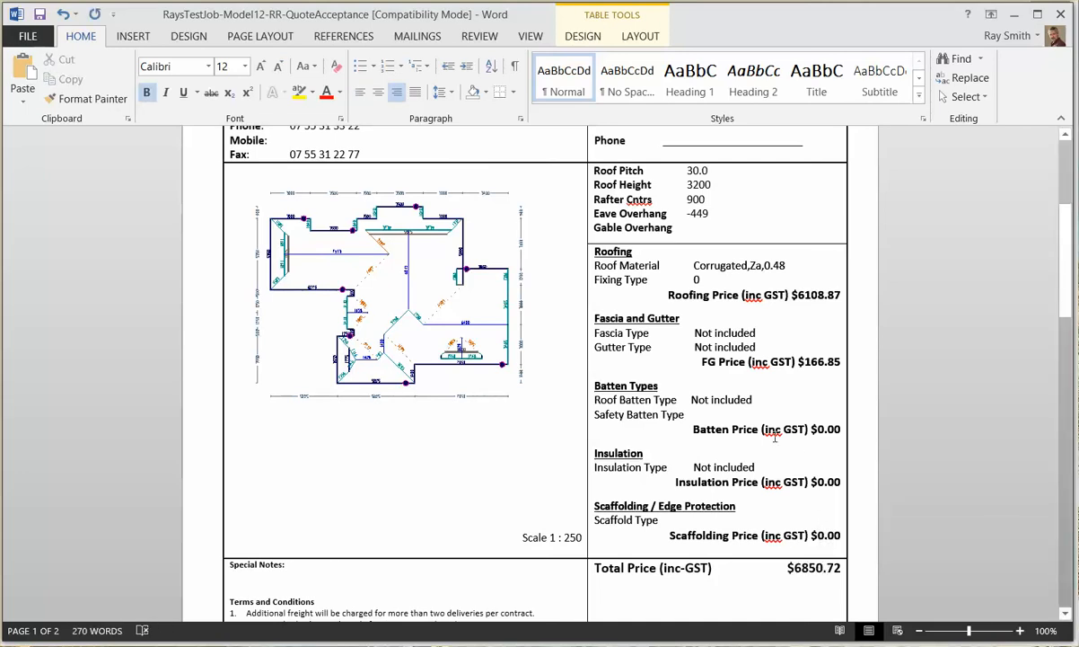
Look over the terms, customer details and roof pitch and height values of the quotation, and minimize the Word document
left_click_drag(1065, 281, 1067, 332)
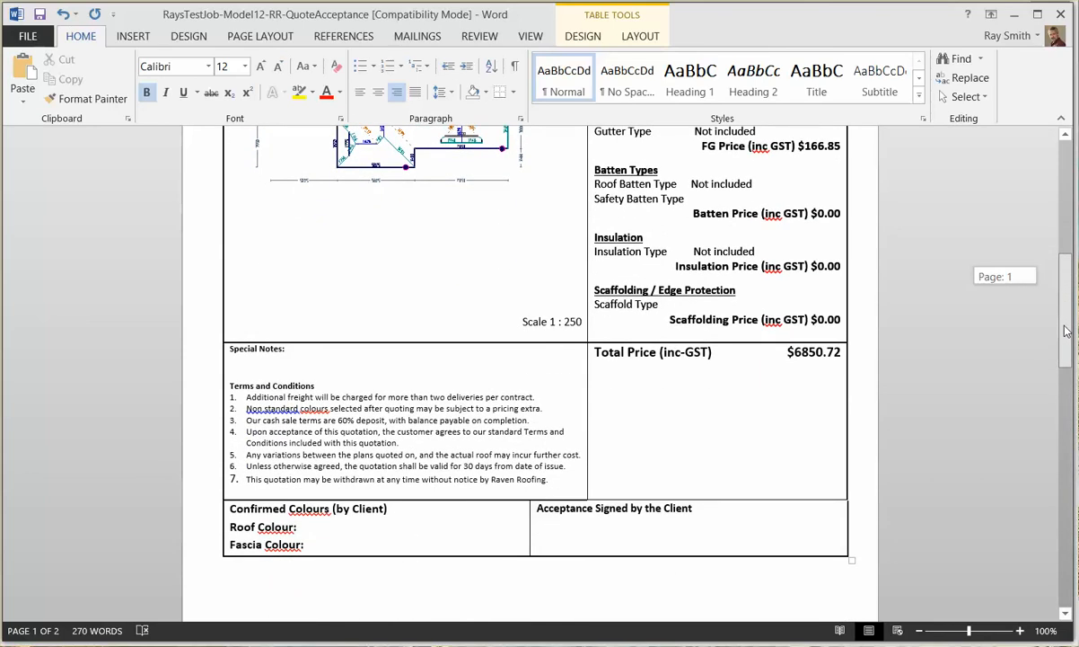
left_click_drag(1067, 331, 1051, 189)
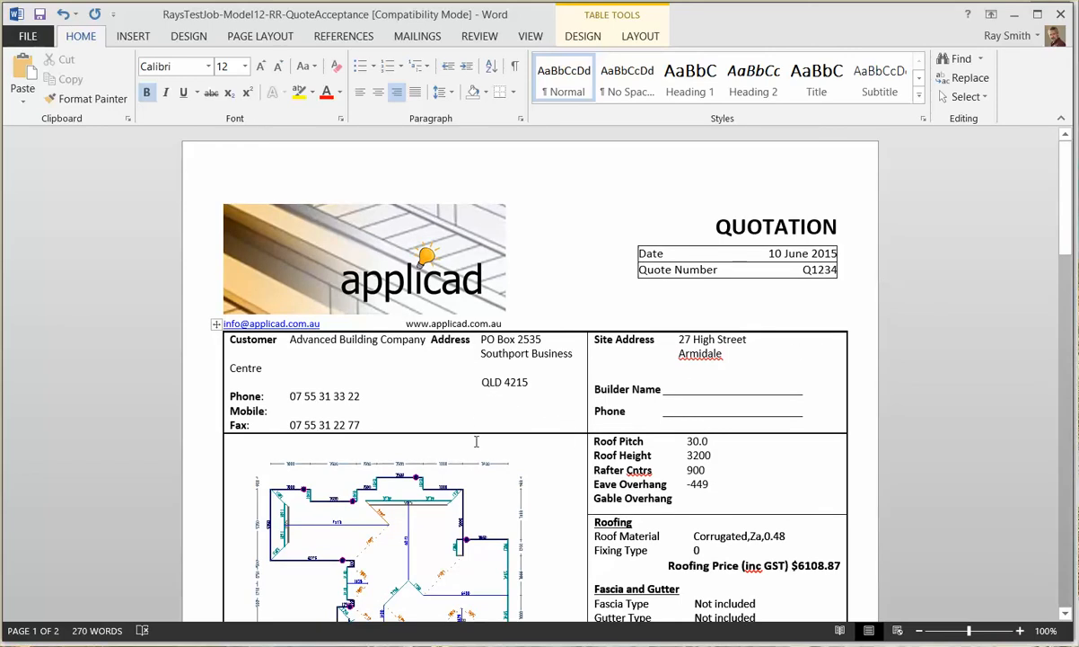
double_click(693, 441)
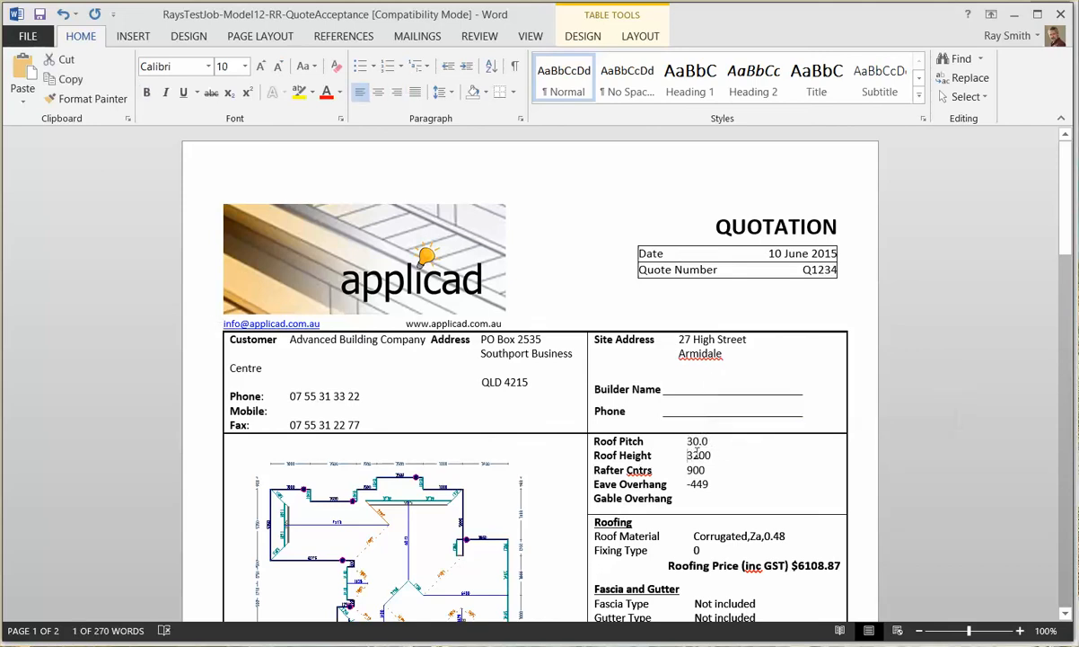
double_click(697, 456)
left_click(1015, 14)
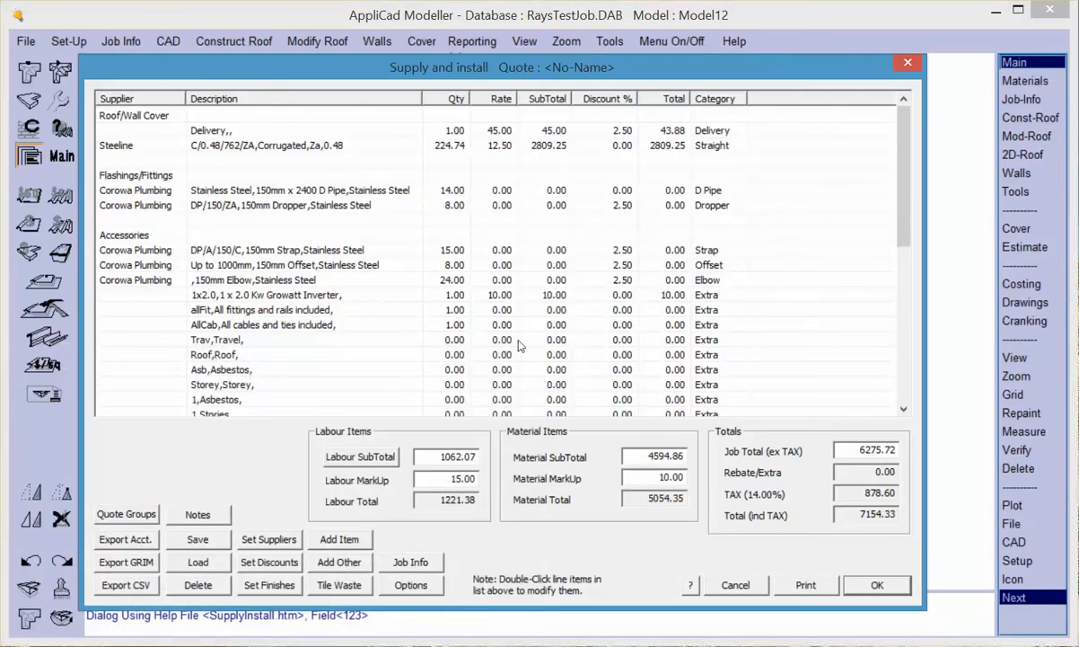
Generate the Material Cutting List report from the supply and install quote in AppliCad Modeller, and cancel sending it to a printer
left_click(805, 587)
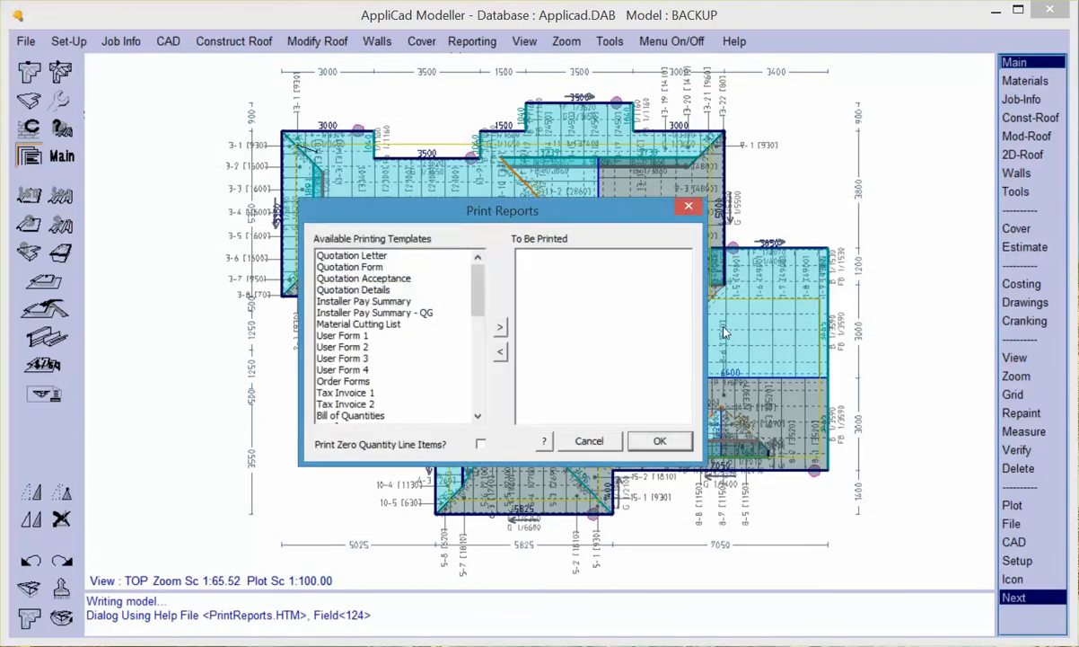
left_click(377, 323)
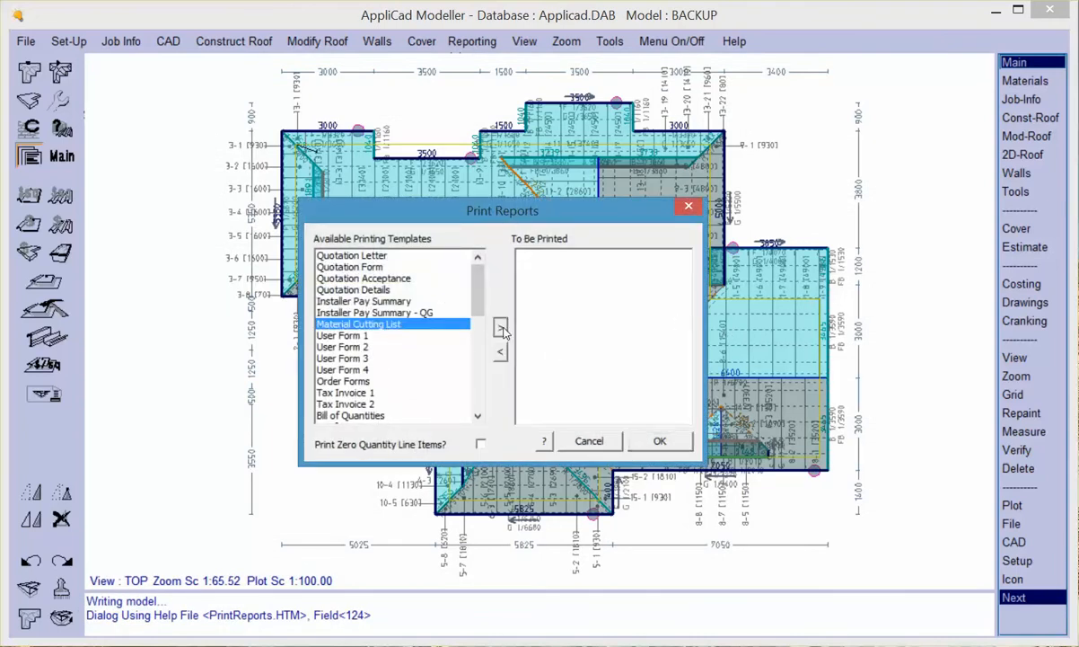
left_click(500, 328)
left_click(659, 440)
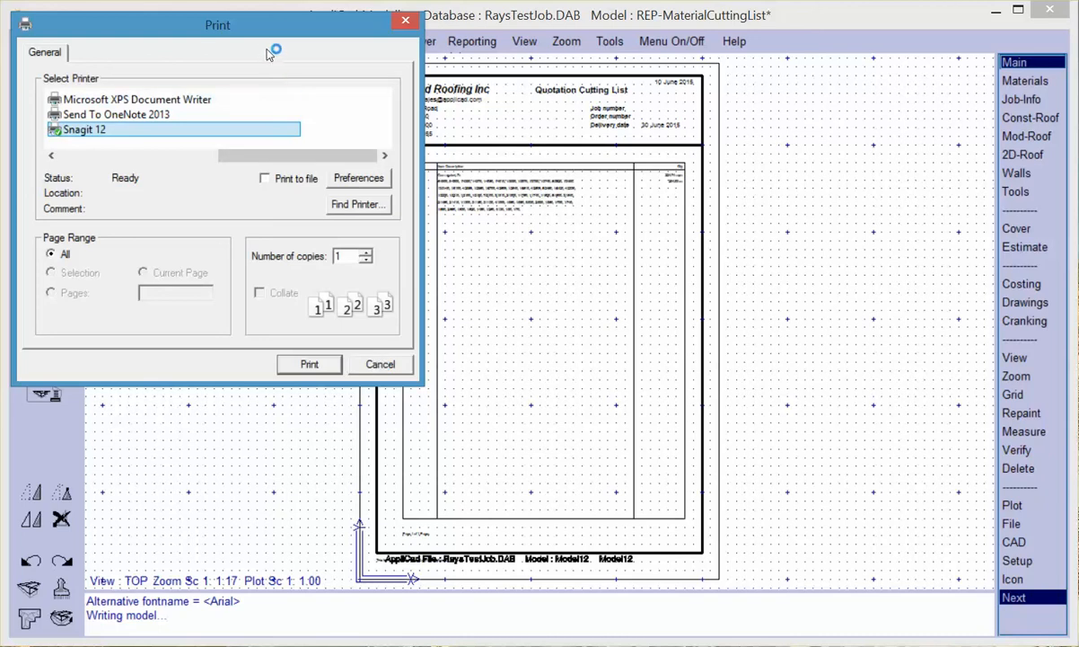
left_click(381, 364)
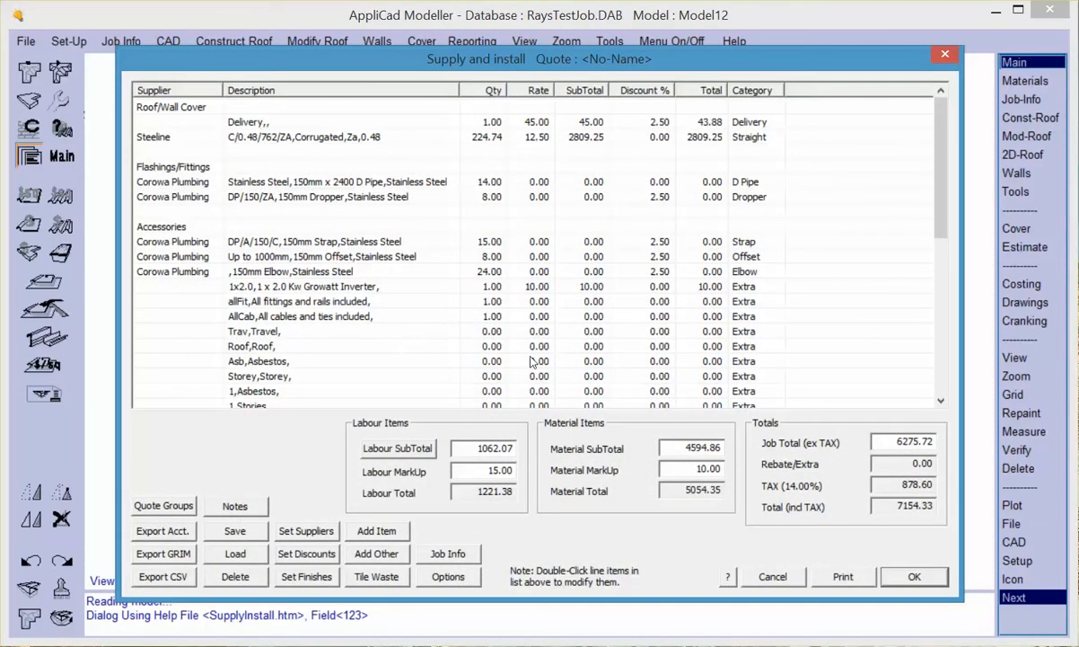
Reopen the quote's report printing options and browse to the end of the available templates
left_click(844, 577)
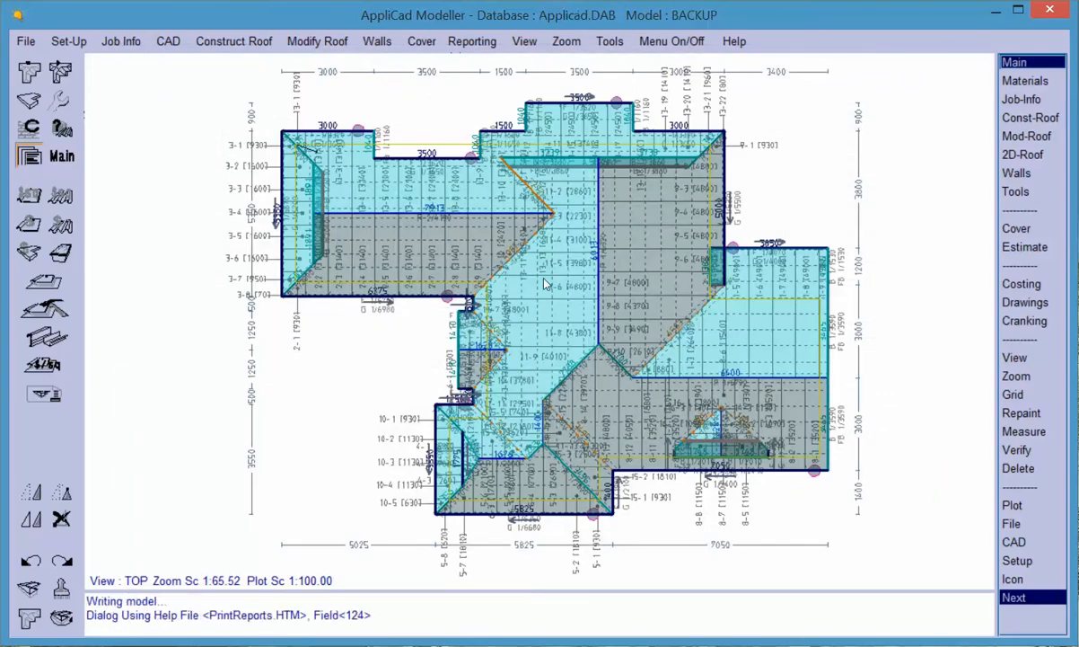
left_click_drag(516, 276, 506, 368)
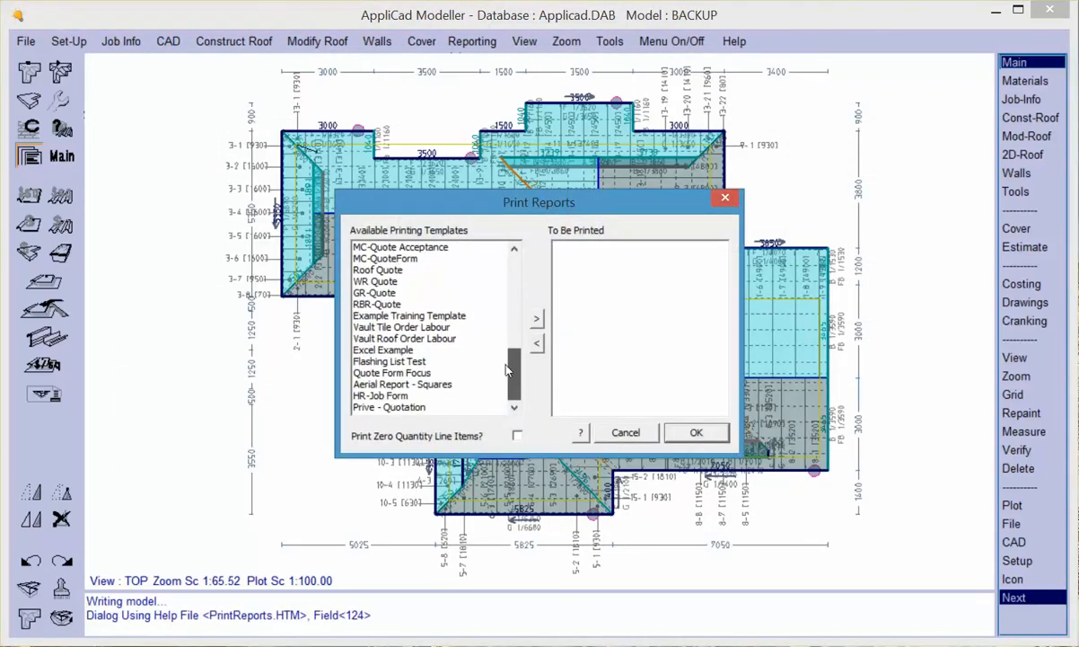